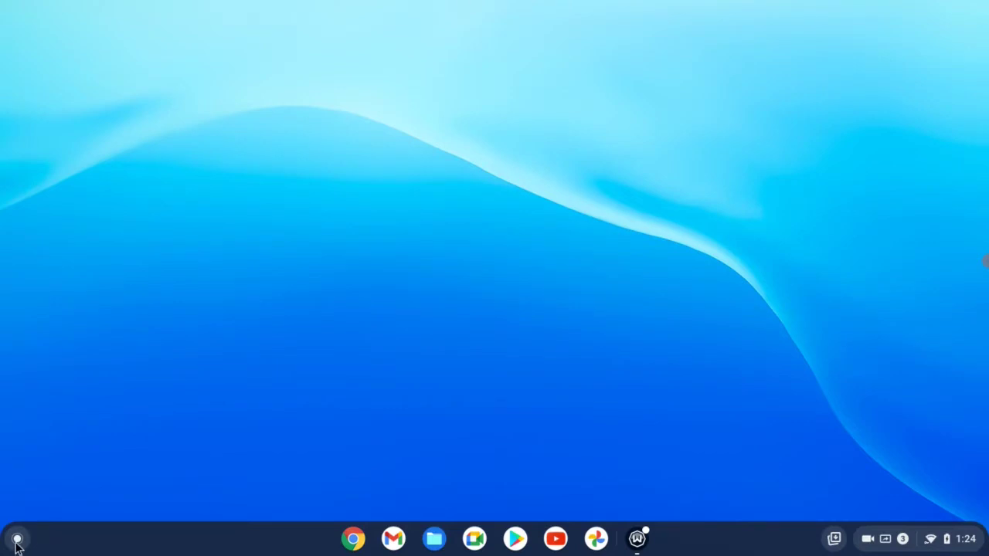
- Open Settings from the app launcher and search 'lin' to jump to the Linux settings
click(17, 539)
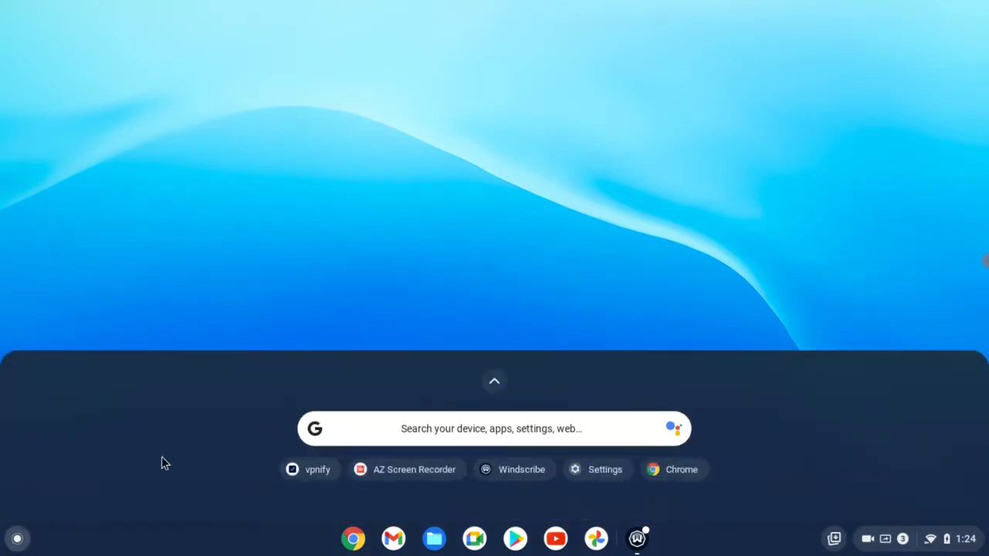
click(495, 384)
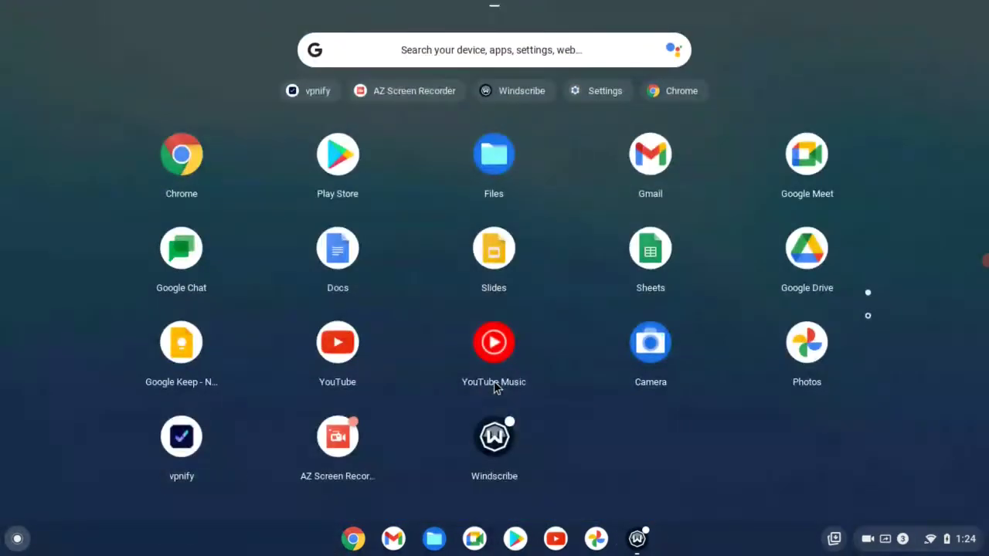
click(869, 316)
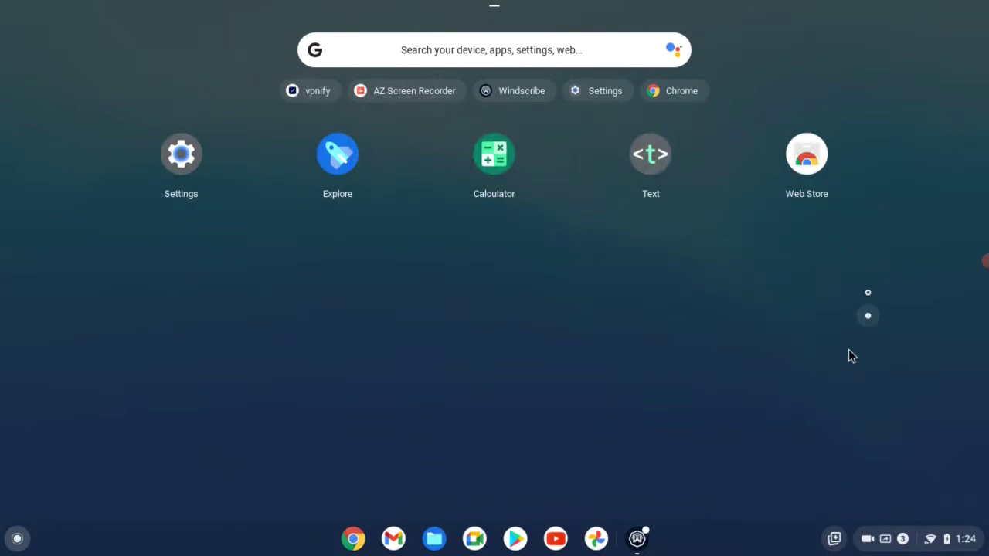
click(177, 155)
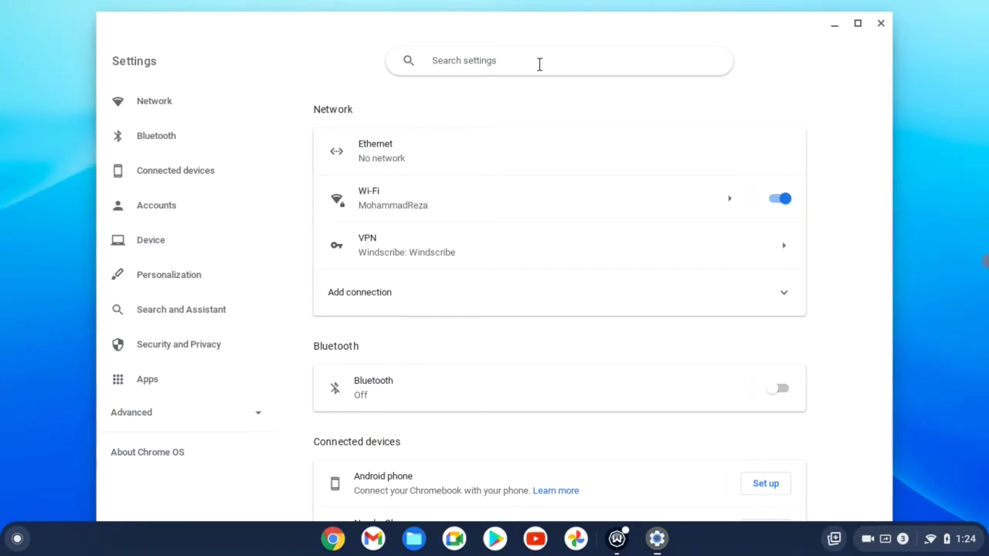
text(linux)
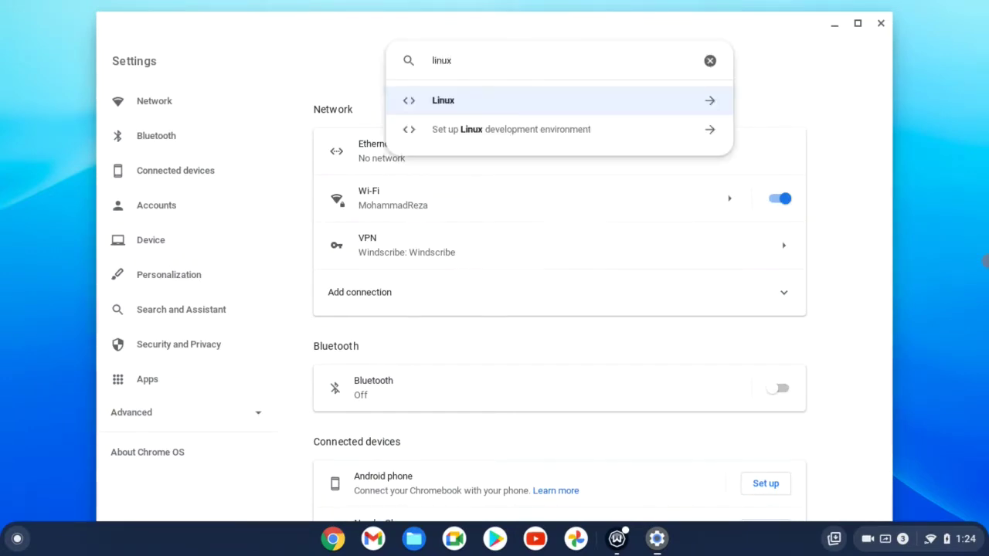
click(452, 105)
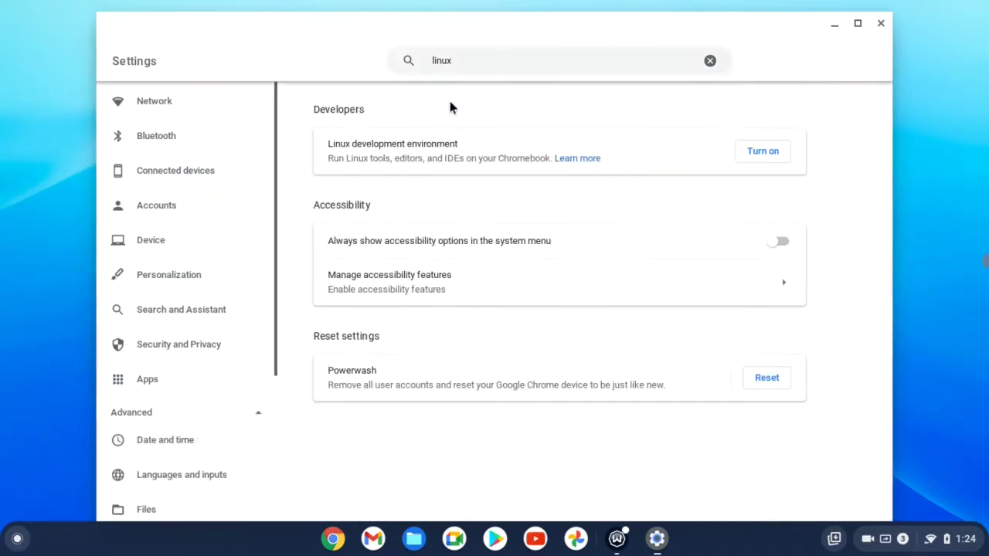
- Turn on the Linux development environment with a custom 2.0 GB disk and install it
click(771, 152)
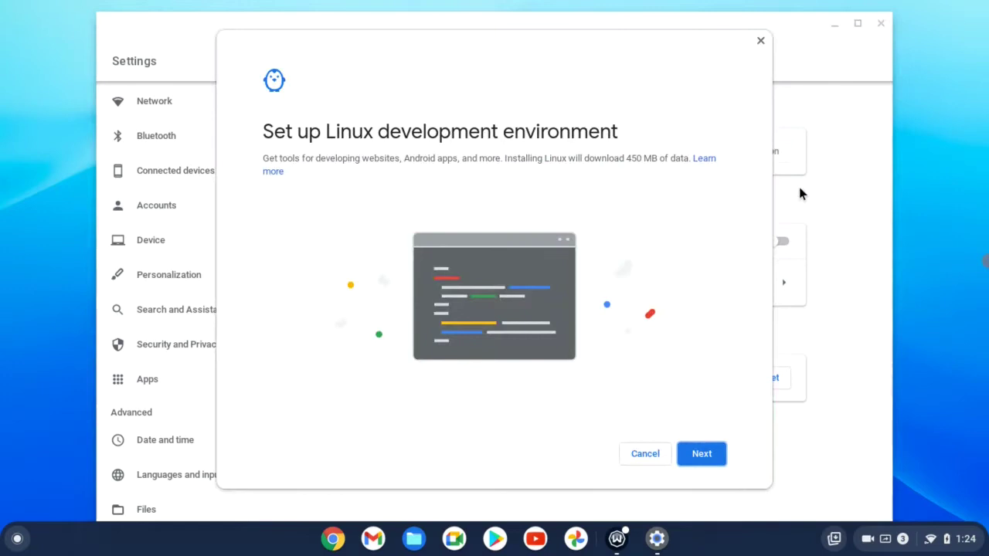
key(Return)
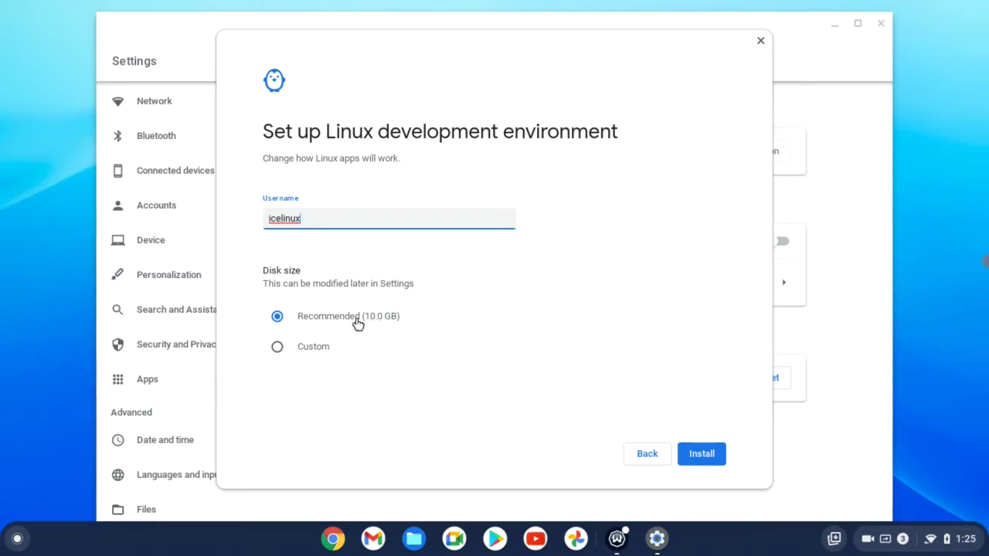
click(301, 354)
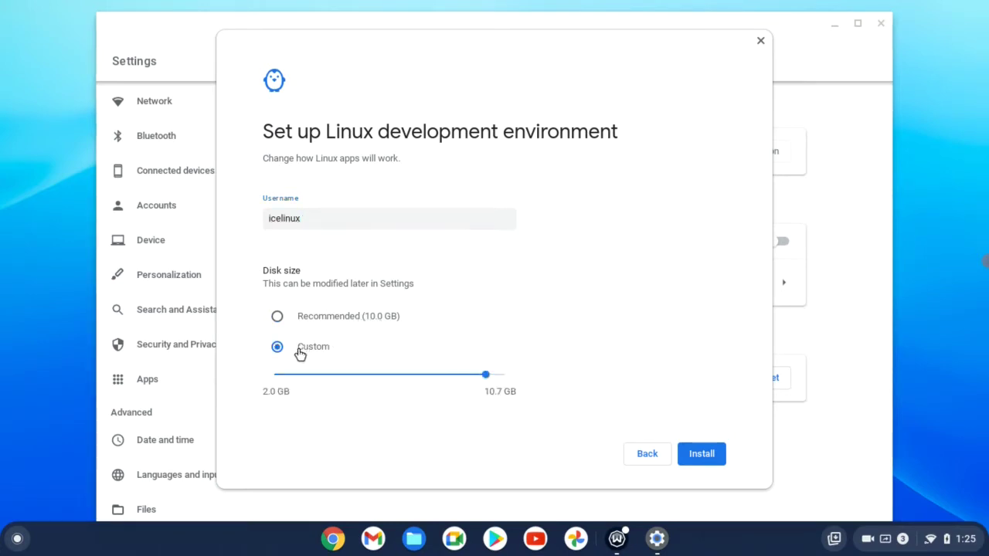
drag(486, 376, 303, 377)
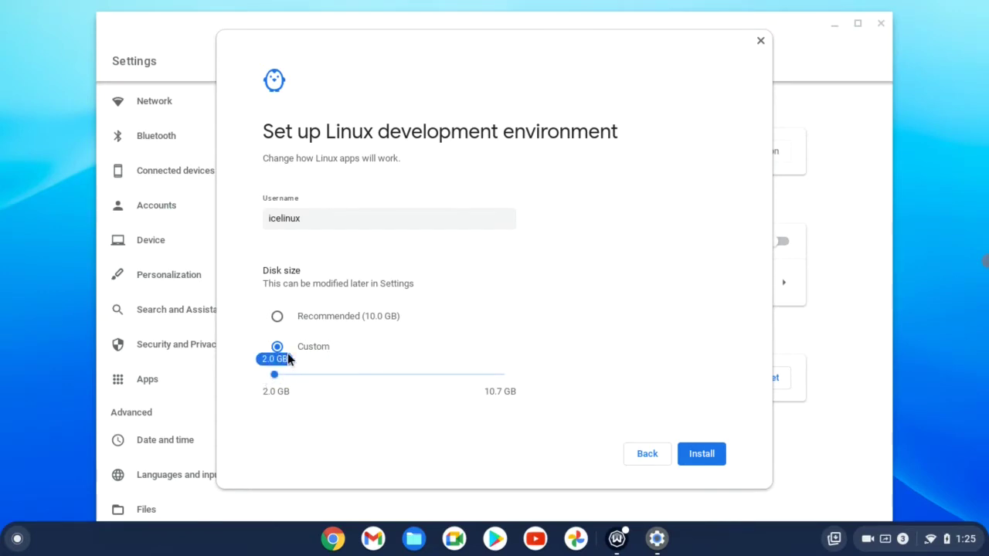
click(704, 456)
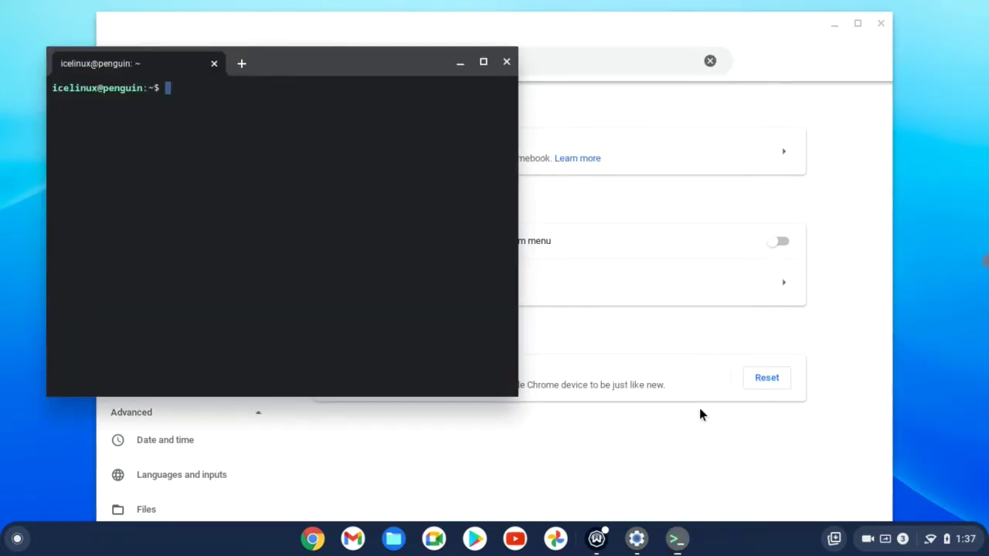
- Close Settings, maximize the terminal, and install 'gnome-software*' with apt-get, confirming with y
click(880, 24)
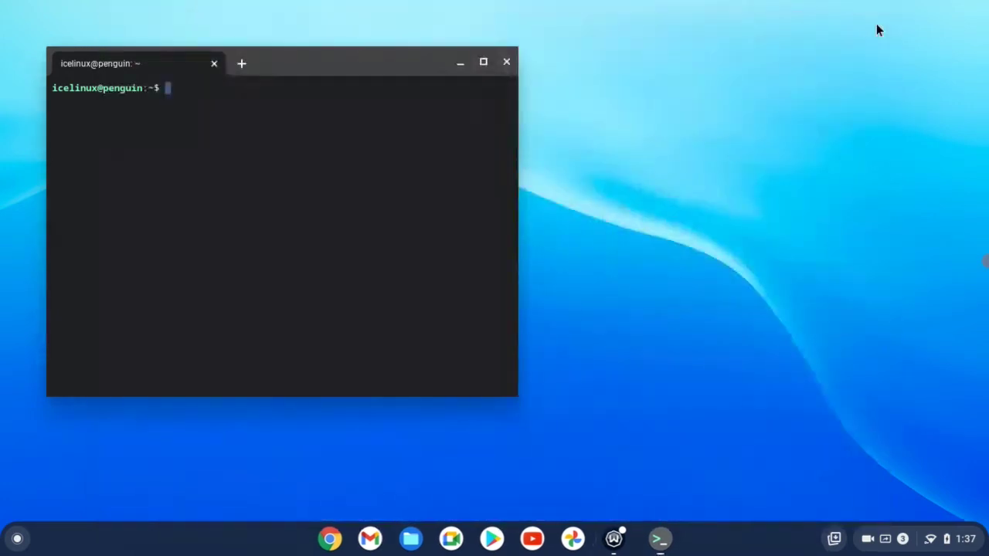
click(484, 62)
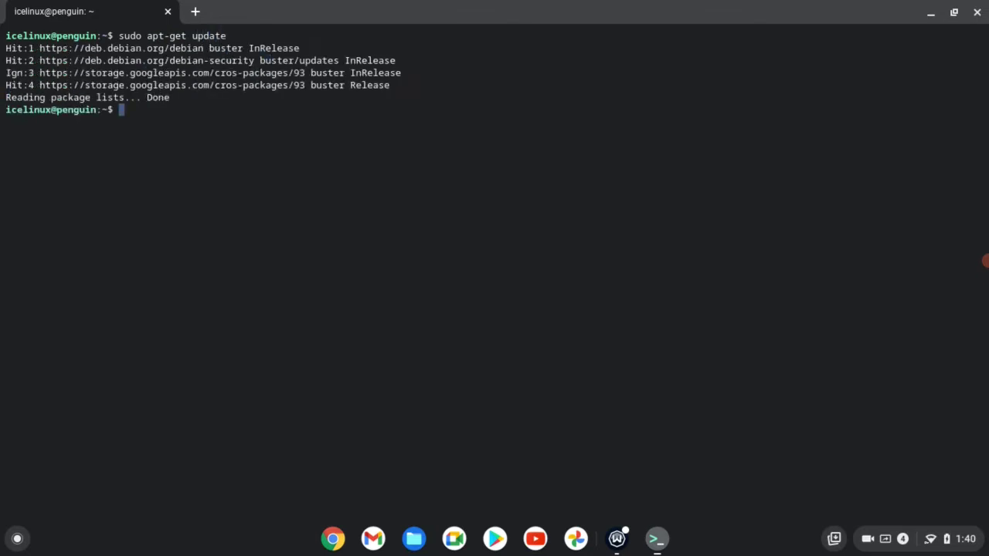
text(sudo apt-get install )
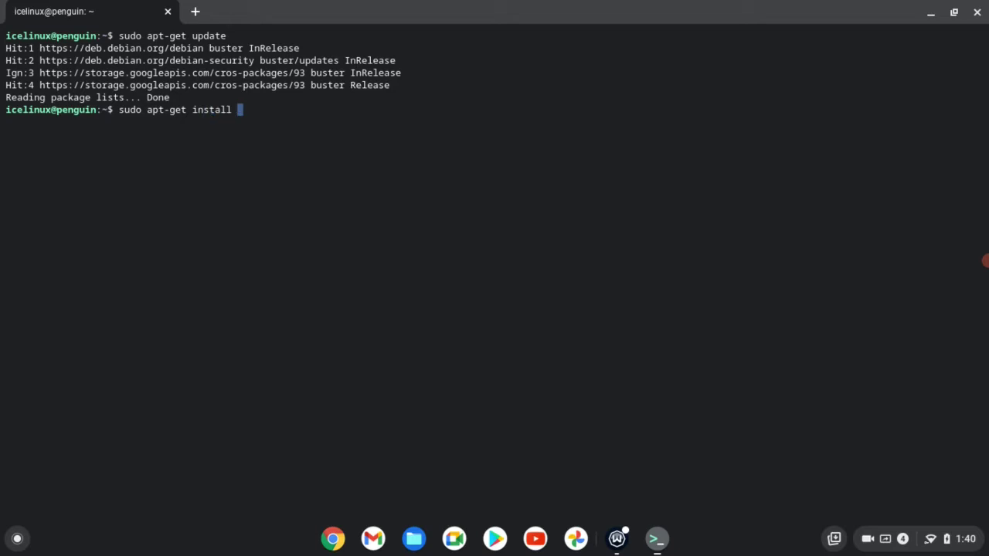
text(gnome-soft)
key(Tab)
key(Tab)
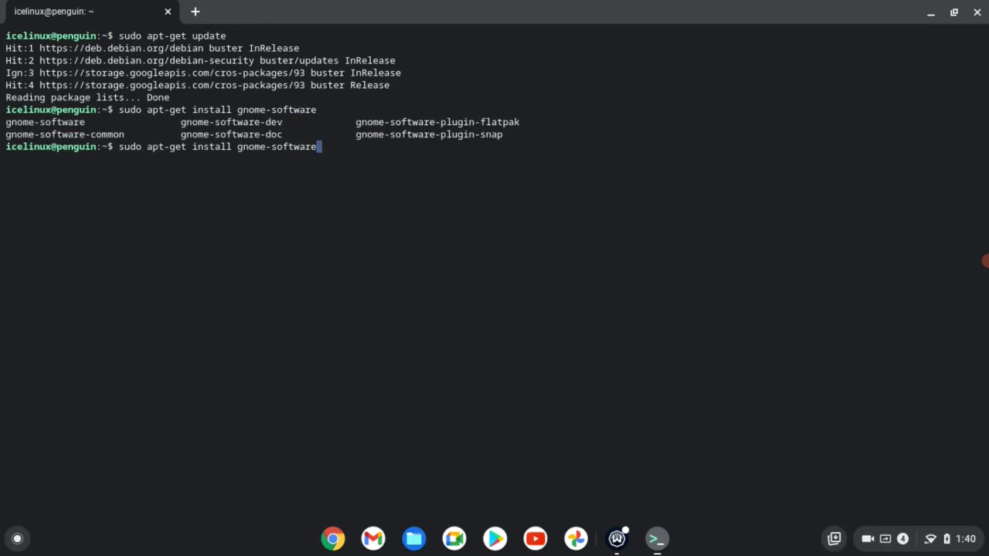
text(*)
key(Return)
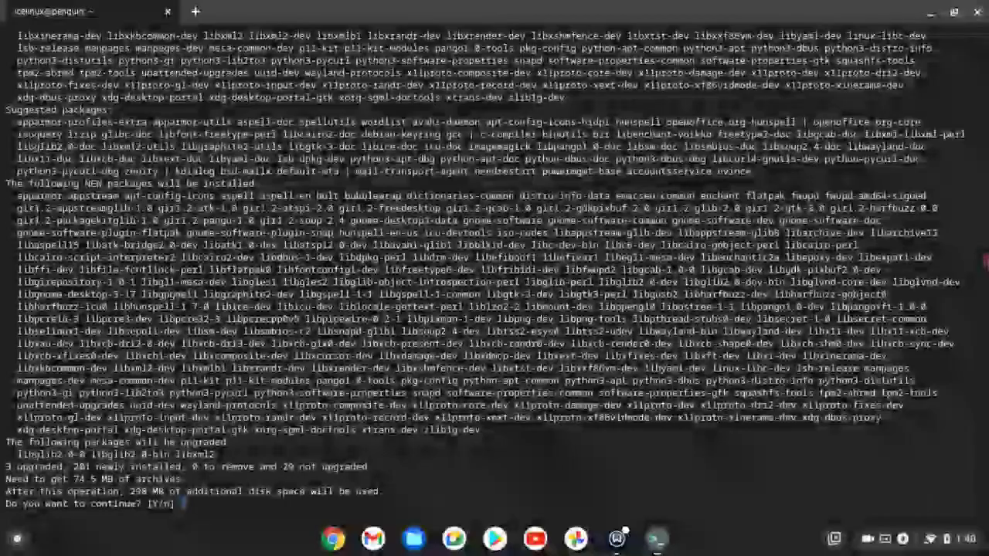
text(y)
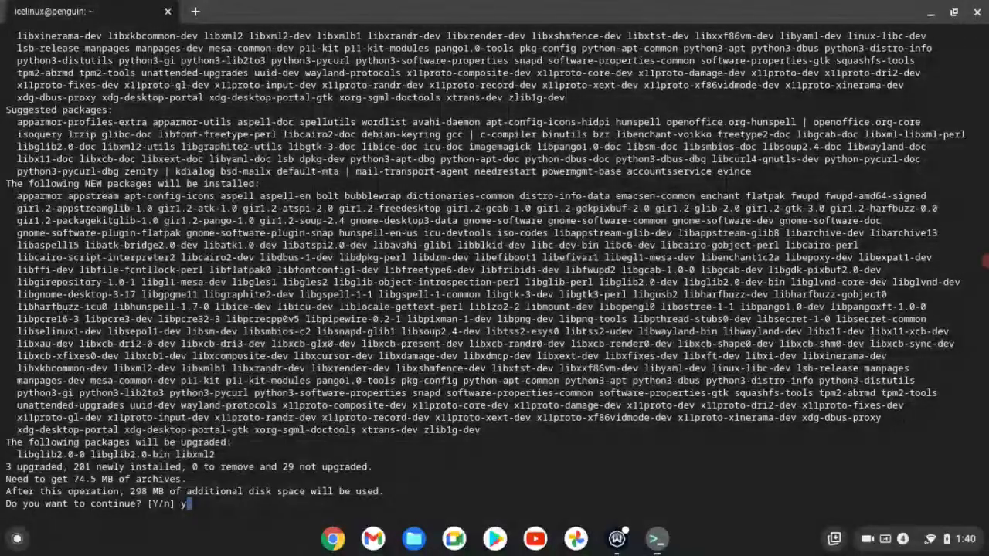
key(Return)
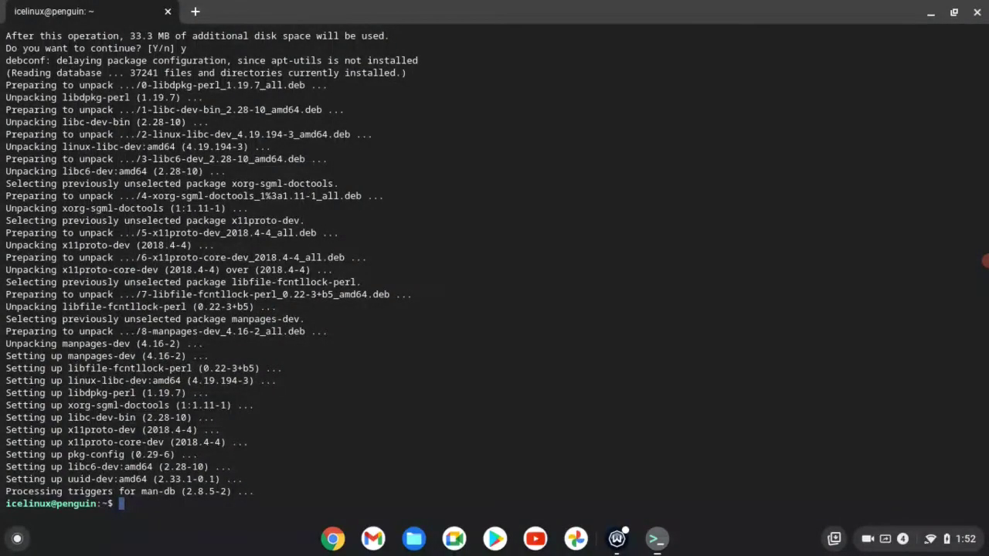
- Exit the terminal and launch Software from the launcher's Linux apps folder
click(978, 16)
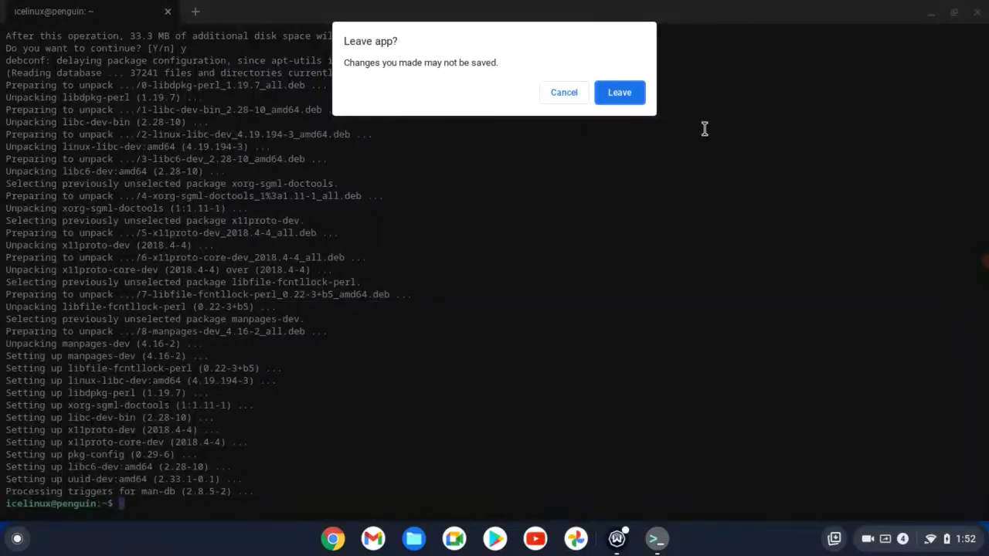
click(629, 94)
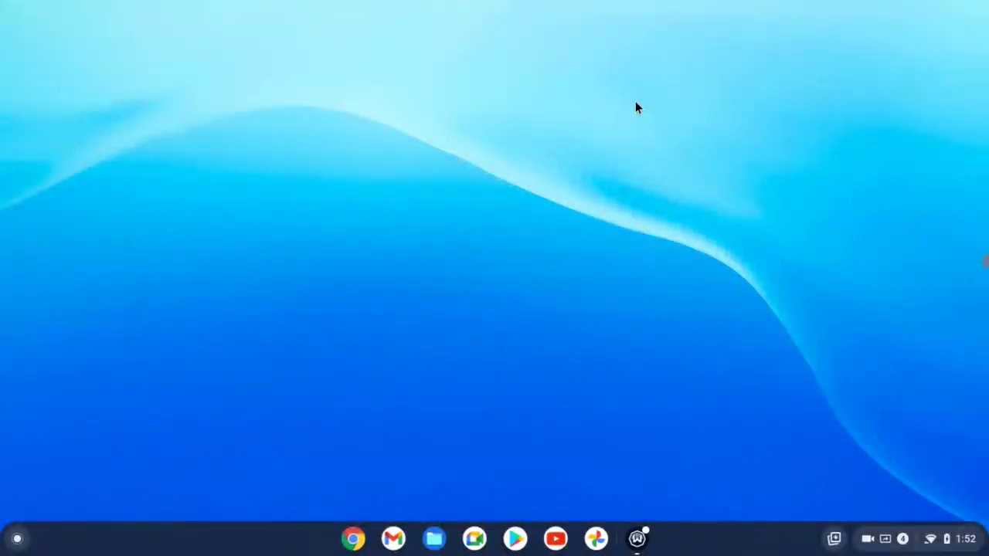
click(17, 539)
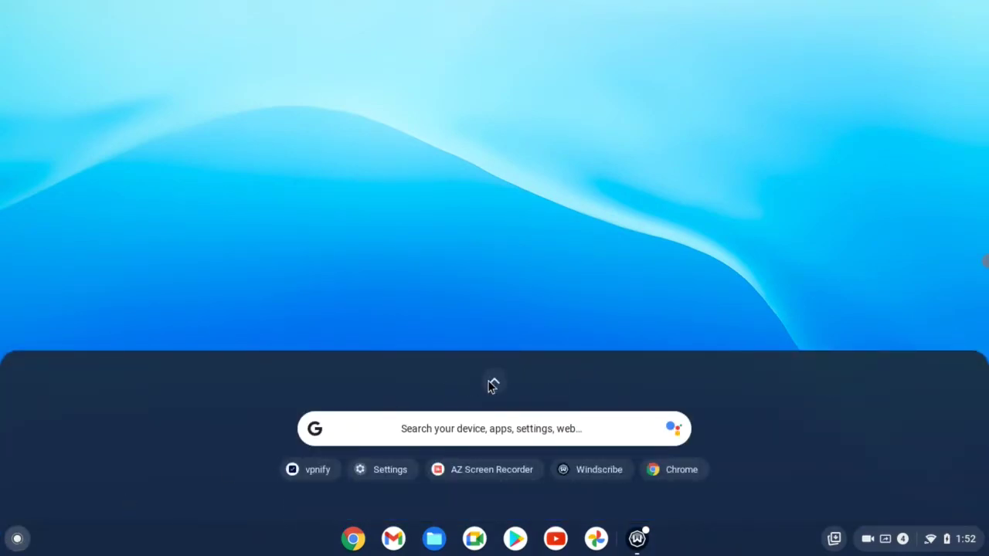
click(490, 382)
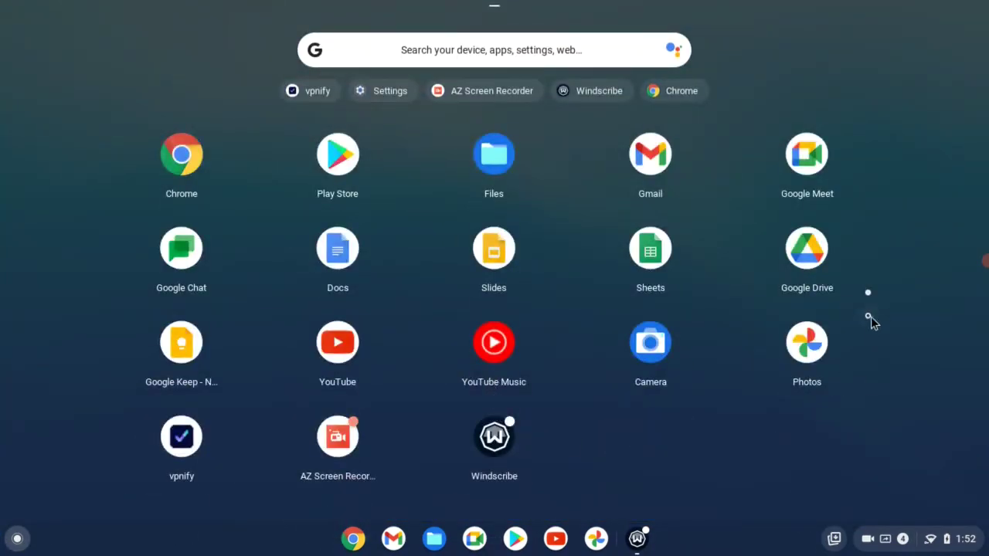
click(871, 316)
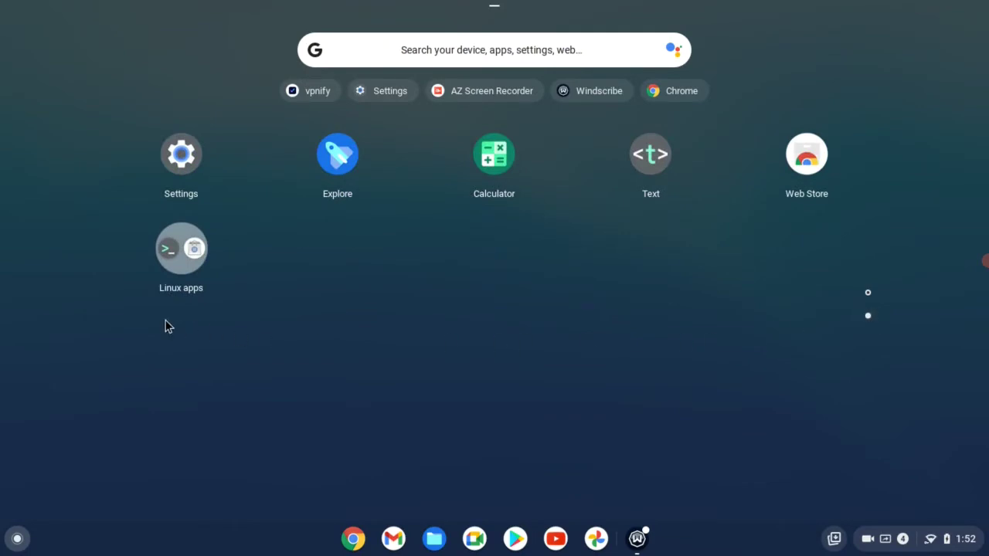
click(193, 267)
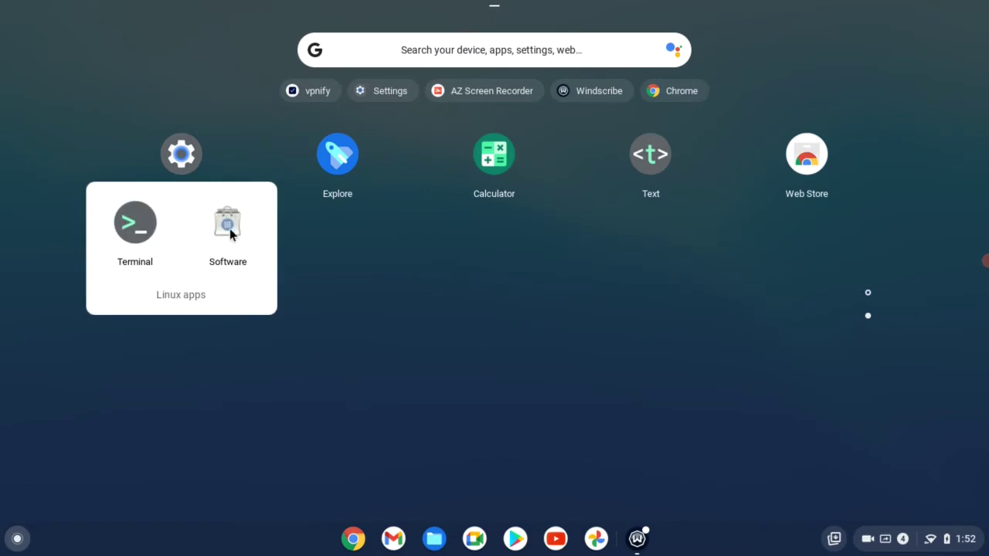
click(229, 227)
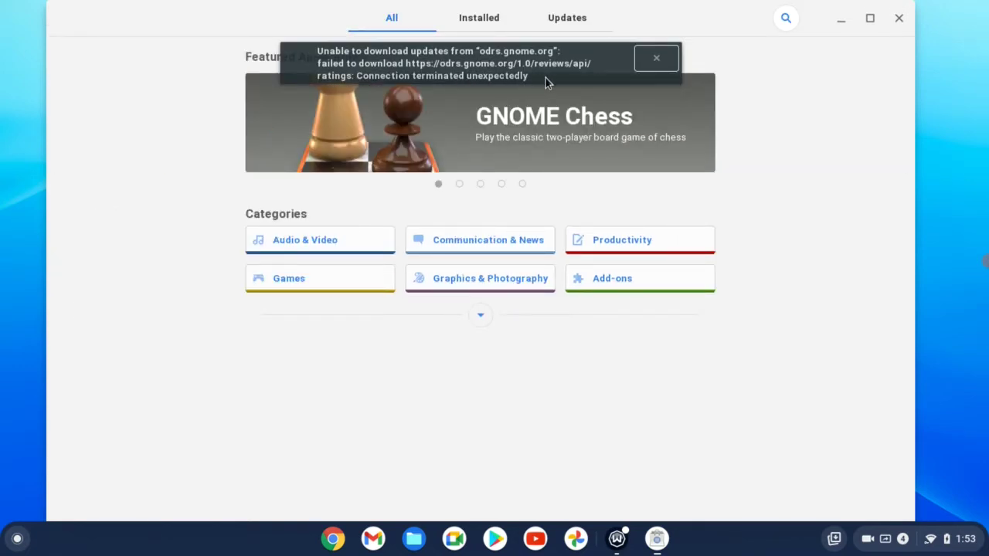
- Dismiss the update error, search 'kazam', open Audio & Video, then close GNOME Software
click(655, 58)
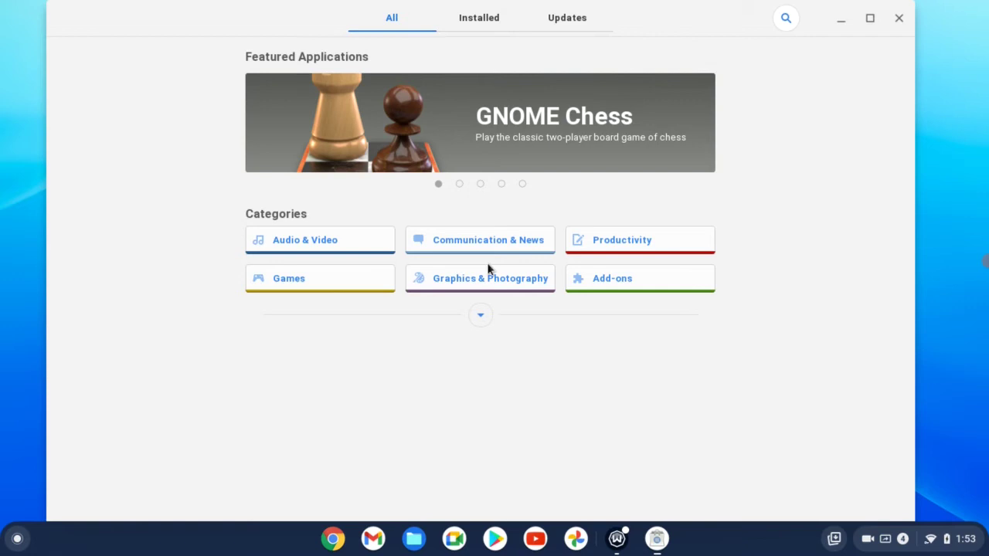
click(786, 20)
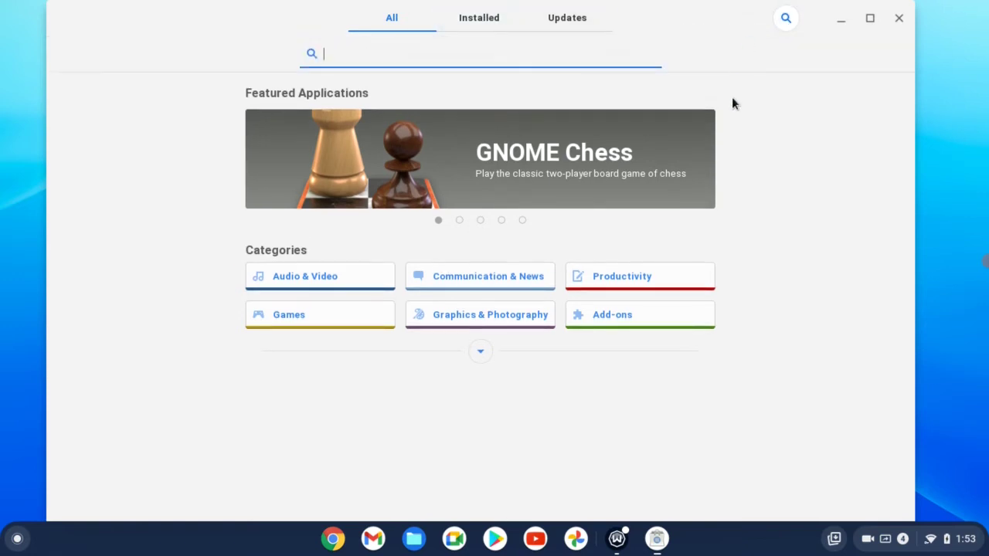
text(kazam)
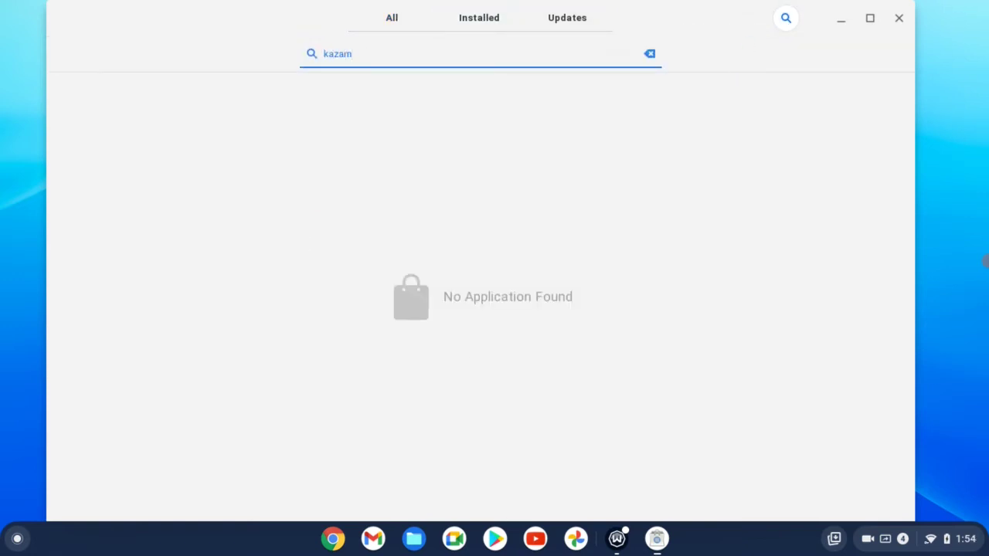
key(BackSpace)
key(BackSpace)
key(BackSpace)
key(BackSpace)
text(kazam)
key(BackSpace)
key(BackSpace)
key(BackSpace)
key(BackSpace)
key(BackSpace)
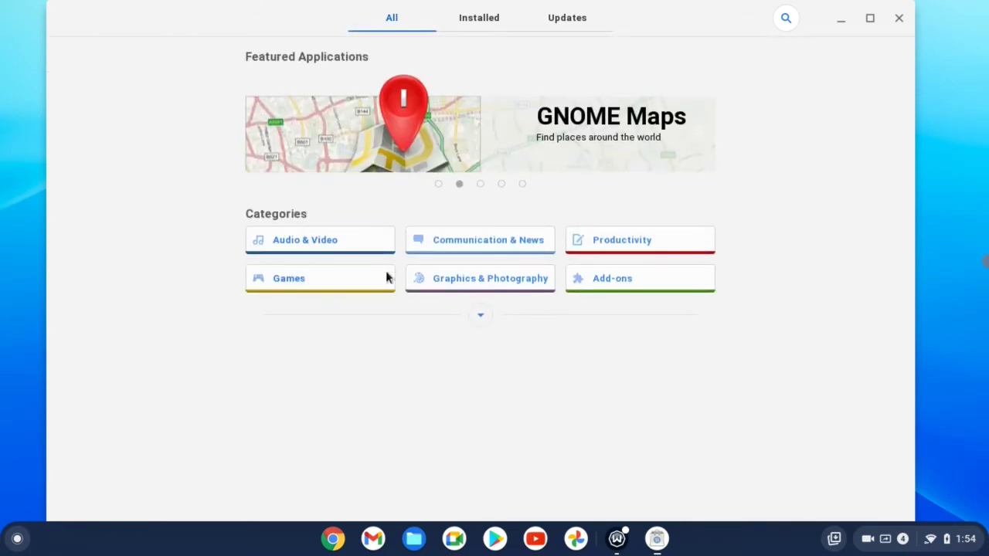
click(349, 242)
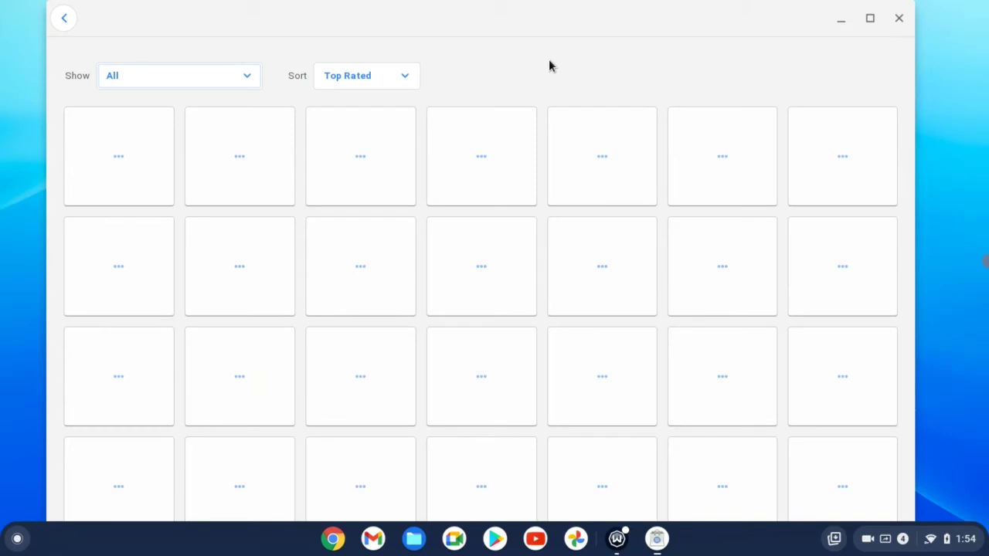
click(899, 19)
- Open the full app grid and run 'gnome-software' in the terminal to relaunch the store
click(14, 549)
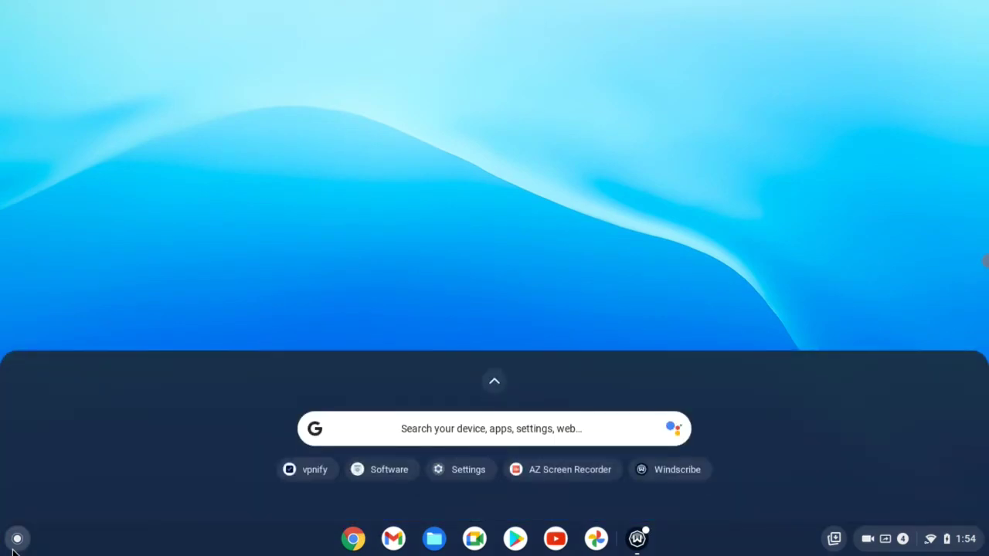
click(494, 381)
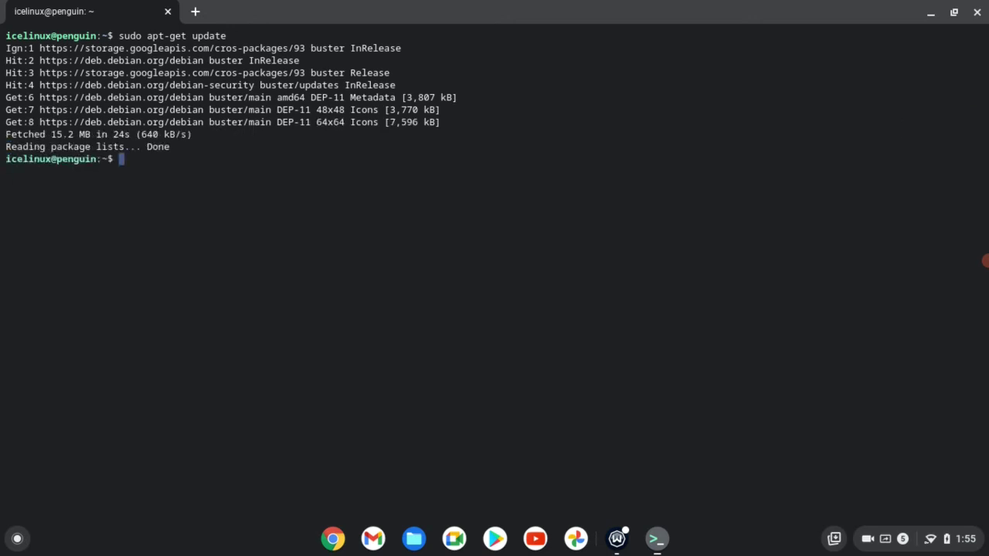
text(gnome-software)
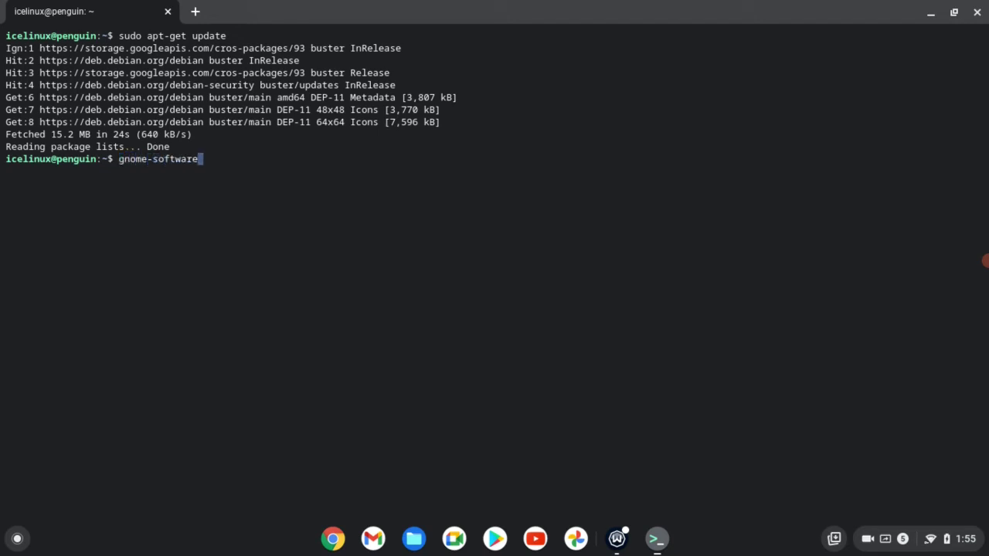
key(Return)
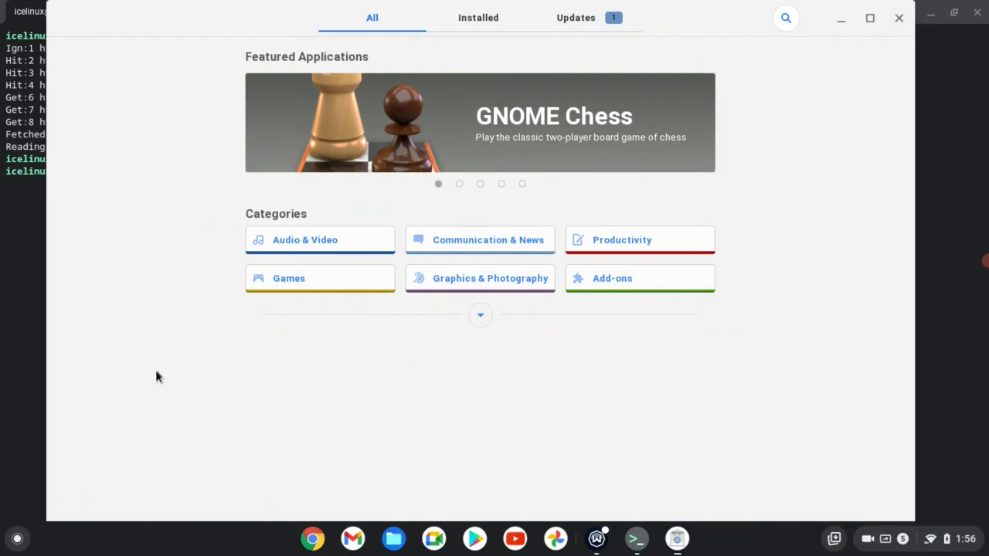
- Browse the Audio & Video category, return to the overview, and search for 'kazam'
click(349, 239)
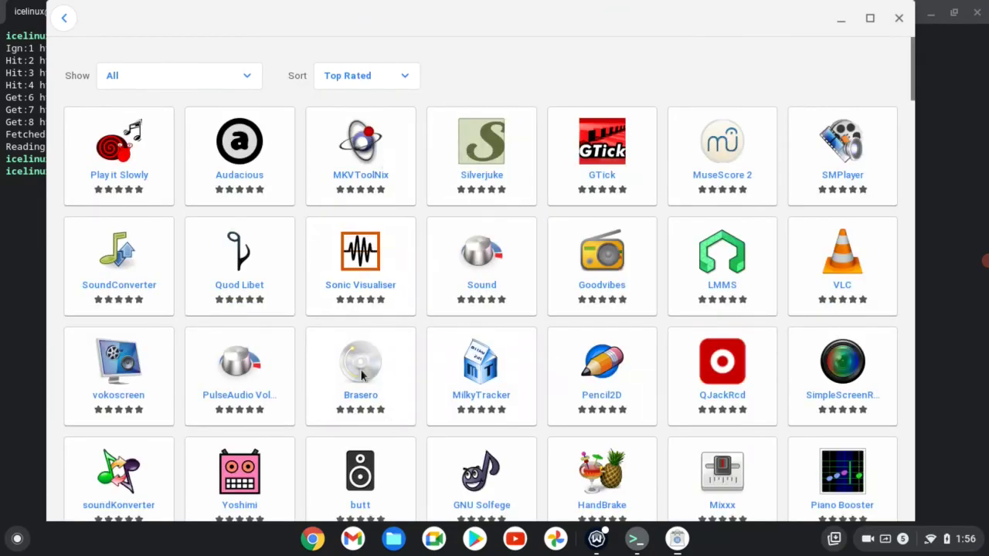
scroll(520, 369, down, 10)
scroll(520, 368, up, 10)
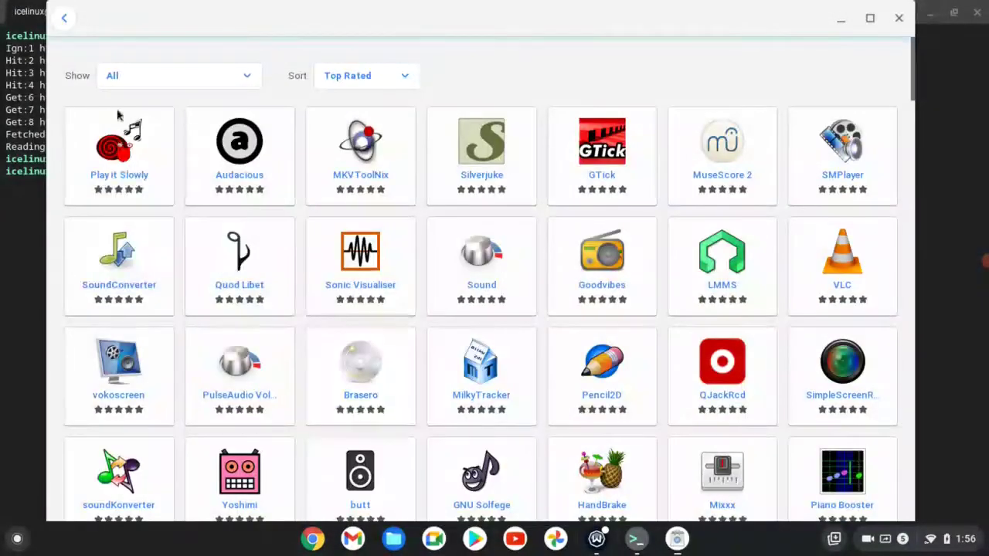
click(64, 17)
click(796, 24)
text(kaz)
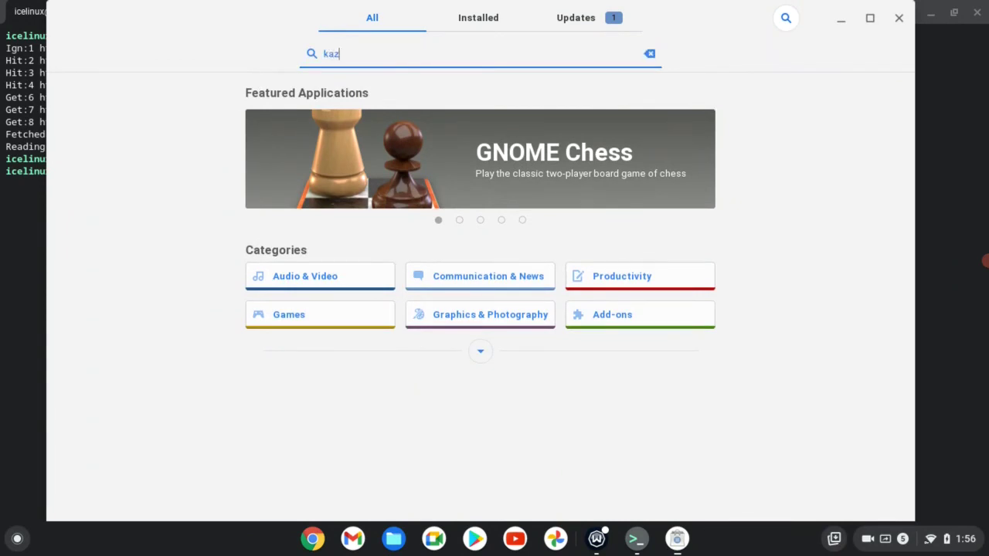
text(am)
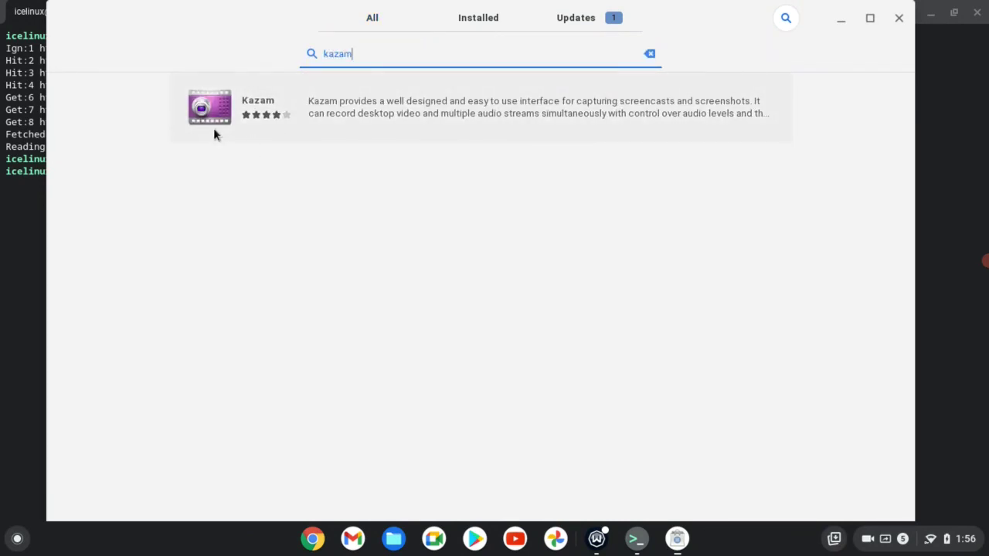